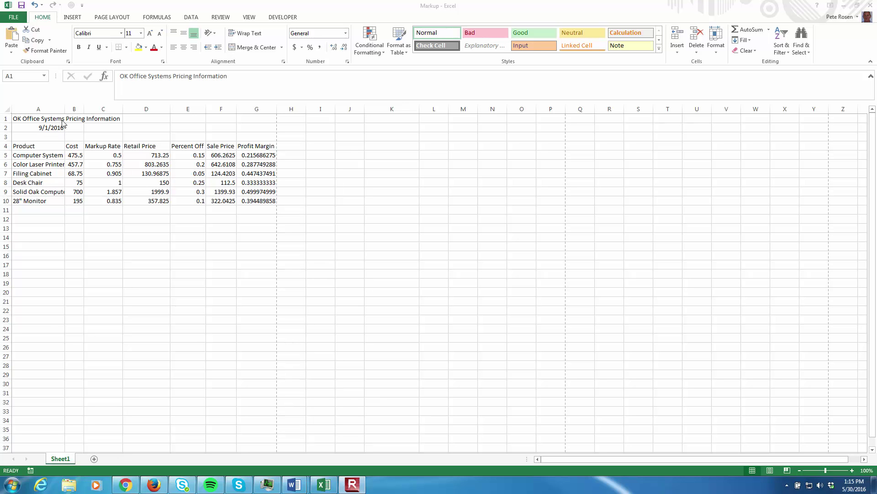
Rename the Sheet1 worksheet as September.
{"action": "double_click", "coordinate": [66, 464]}
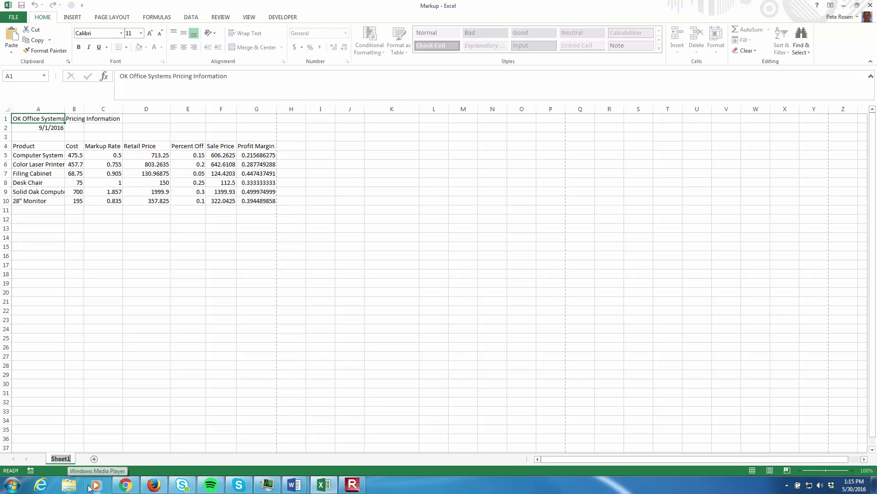
{"action": "type", "text": "September"}
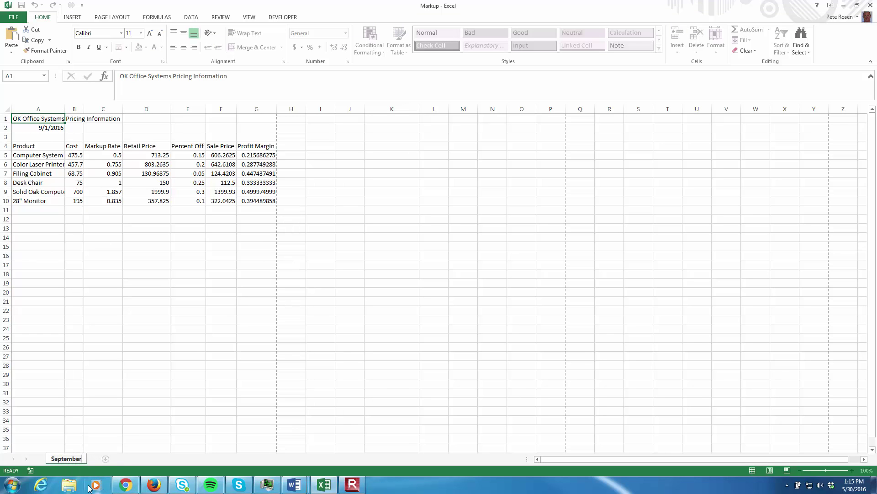
{"action": "key", "text": "Return"}
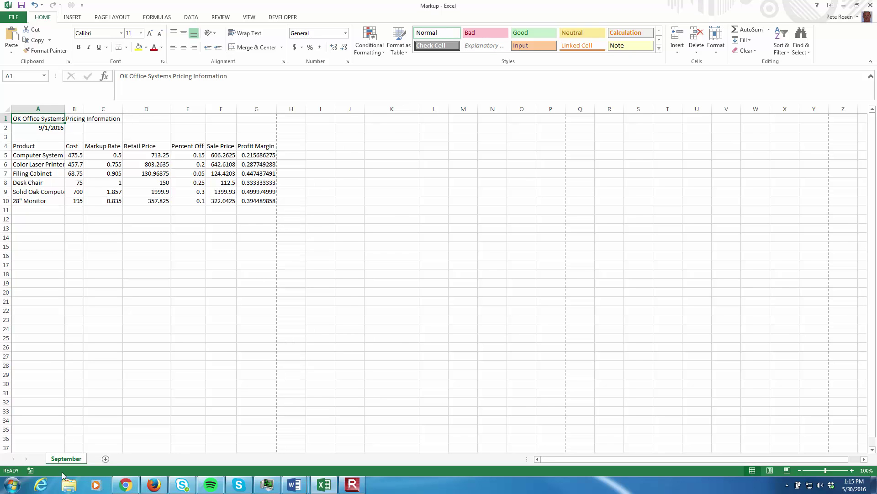
Add a new worksheet after September and rename it October.
{"action": "left_click", "coordinate": [105, 459]}
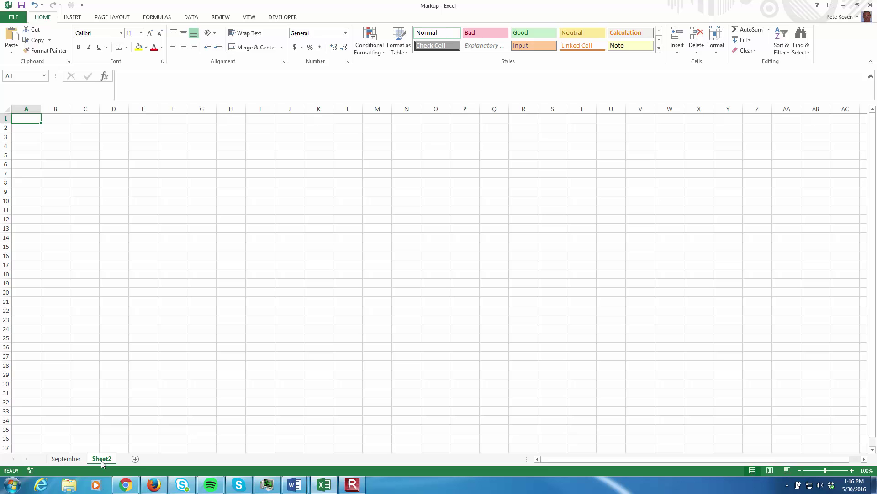
{"action": "double_click", "coordinate": [102, 458]}
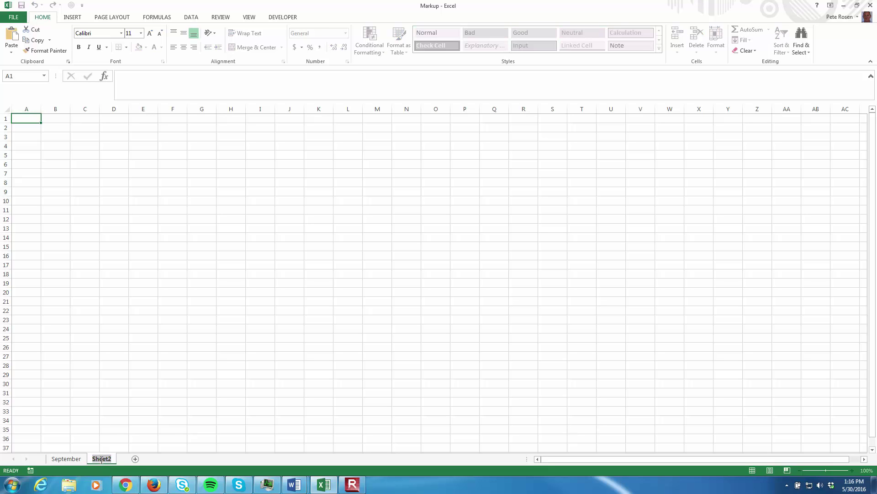
{"action": "type", "text": "October"}
{"action": "key", "text": "Return"}
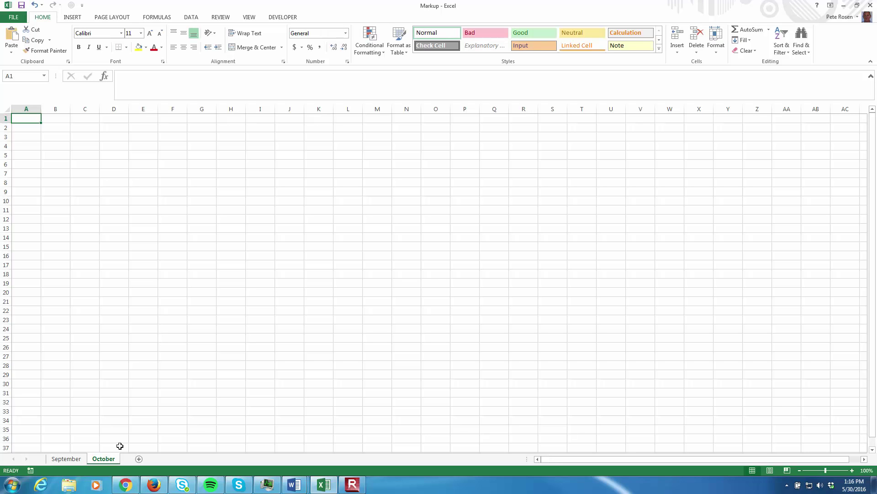
Move the October sheet ahead of September and delete the October sheet.
{"action": "left_click_drag", "start_coordinate": [112, 458], "coordinate": [46, 456]}
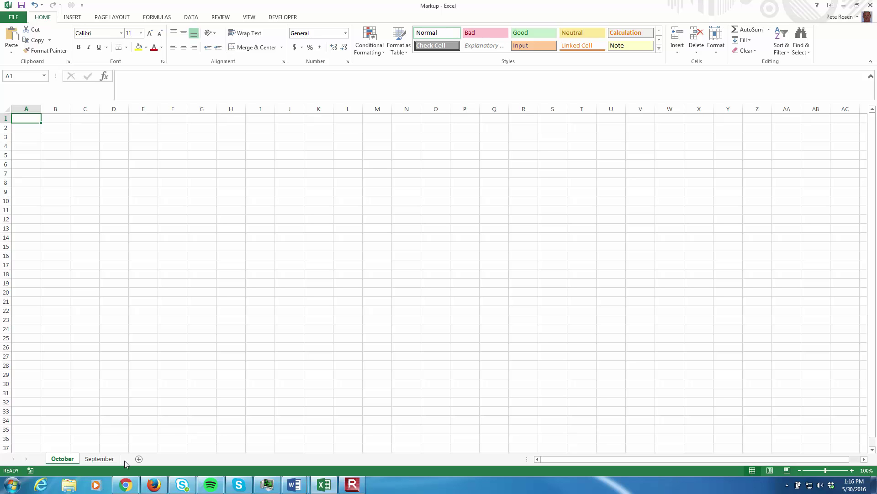
{"action": "right_click", "coordinate": [59, 461]}
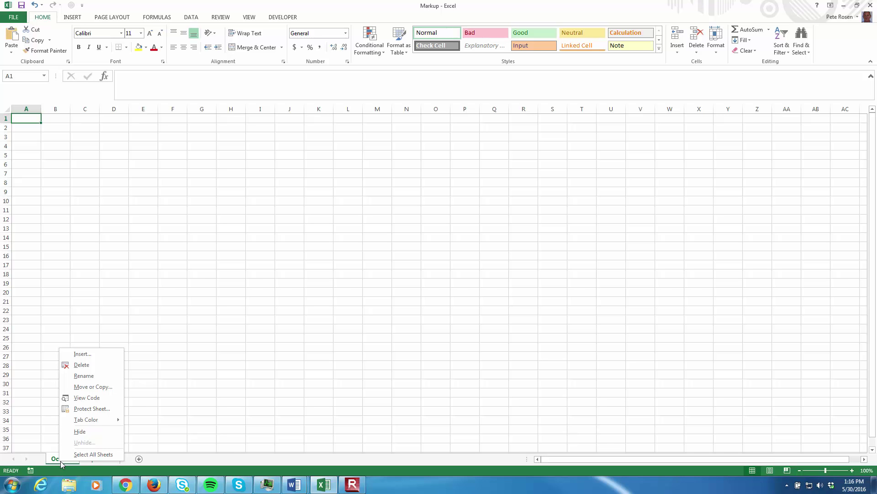
{"action": "left_click", "coordinate": [80, 367]}
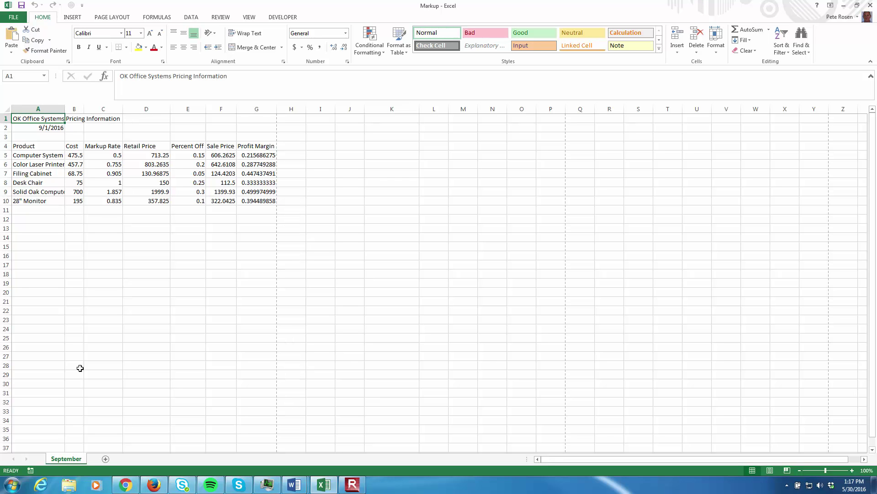
Set the September sheet's tab color to the standard red.
{"action": "right_click", "coordinate": [73, 461]}
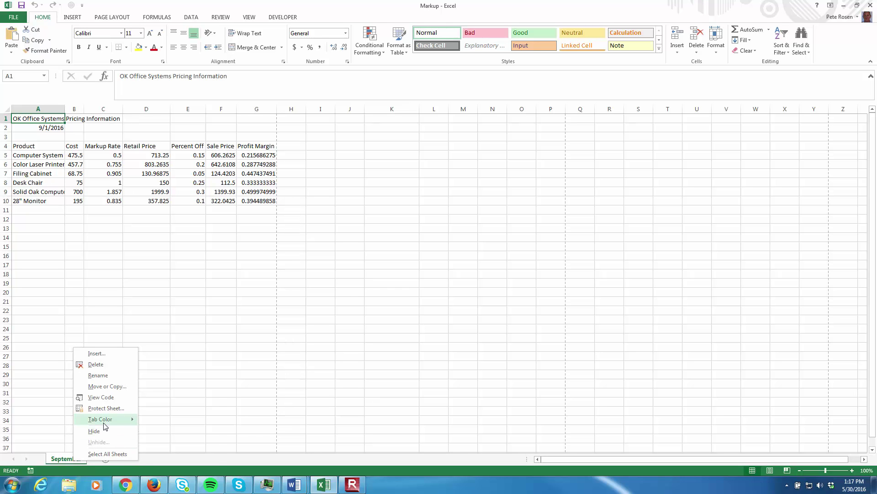
{"action": "mouse_move", "coordinate": [104, 426]}
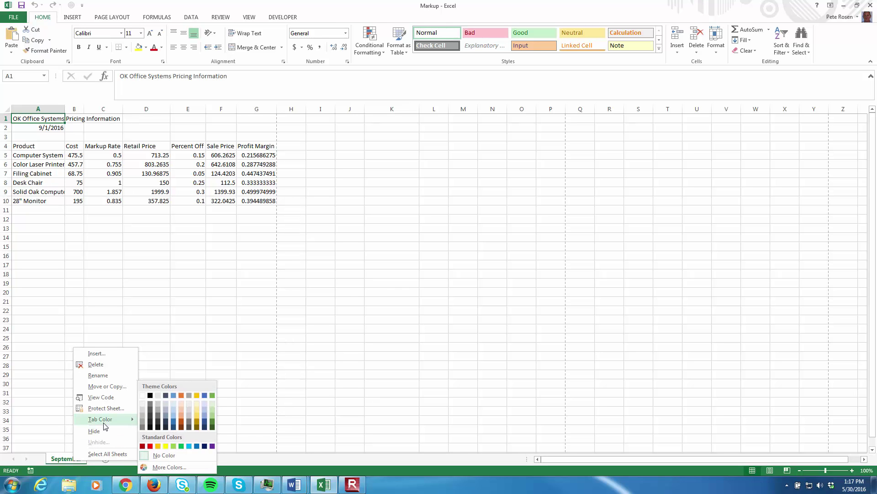
{"action": "left_click", "coordinate": [151, 446]}
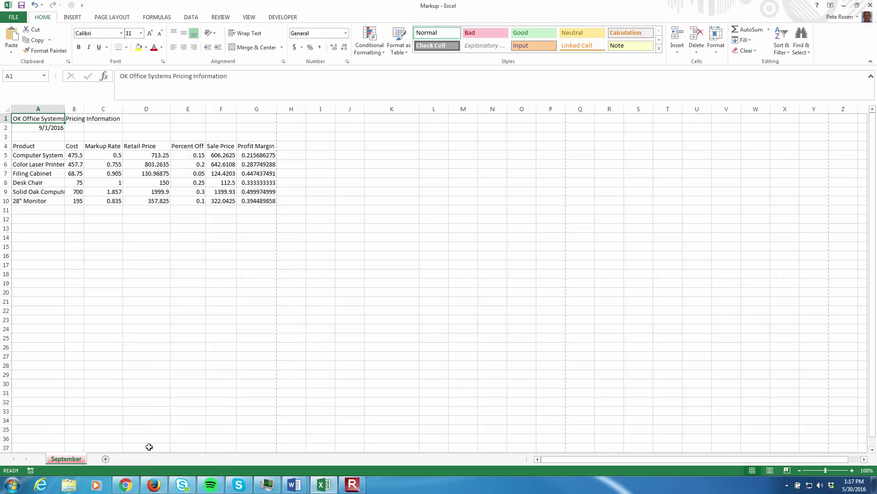
{"action": "left_click", "coordinate": [149, 396]}
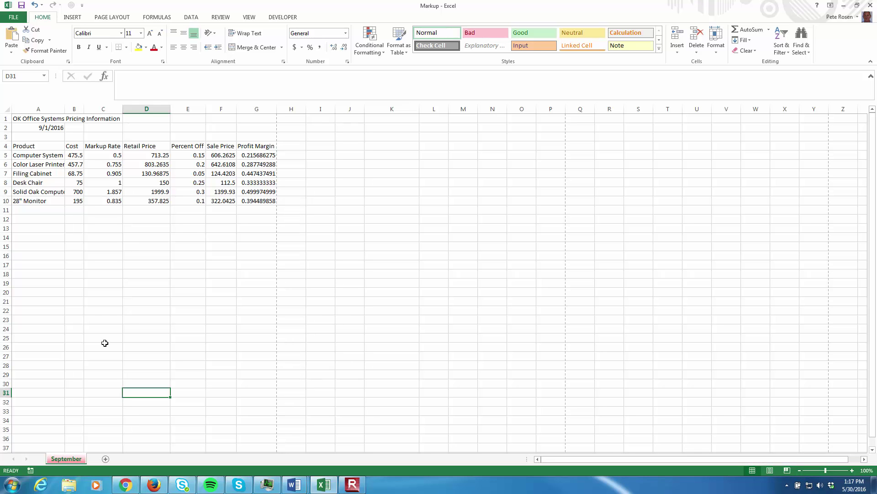
Insert a blank sheet column between the Sale Price and Profit Margin columns.
{"action": "left_click", "coordinate": [262, 109]}
{"action": "left_click_drag", "start_coordinate": [262, 108], "coordinate": [262, 106]}
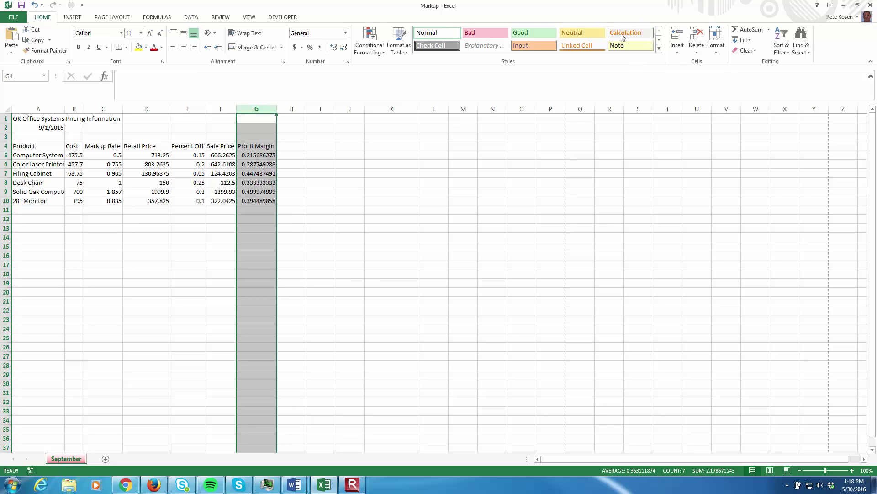
{"action": "left_click", "coordinate": [680, 51]}
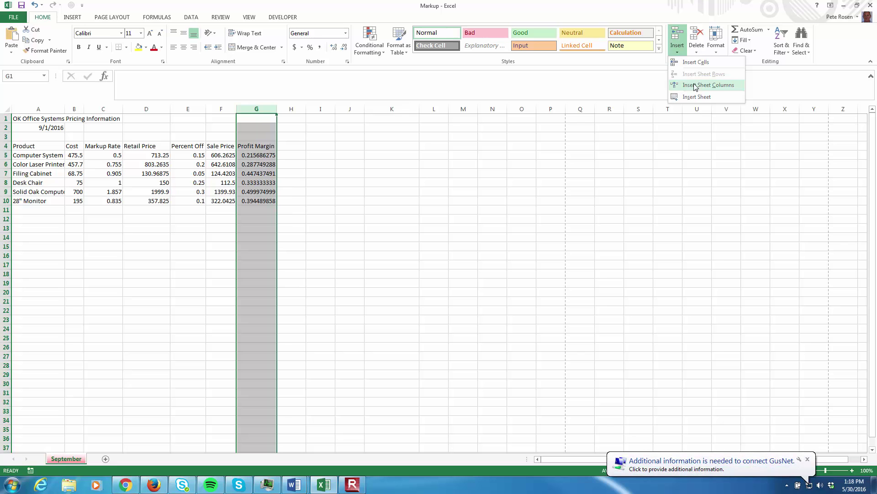
{"action": "right_click", "coordinate": [259, 111]}
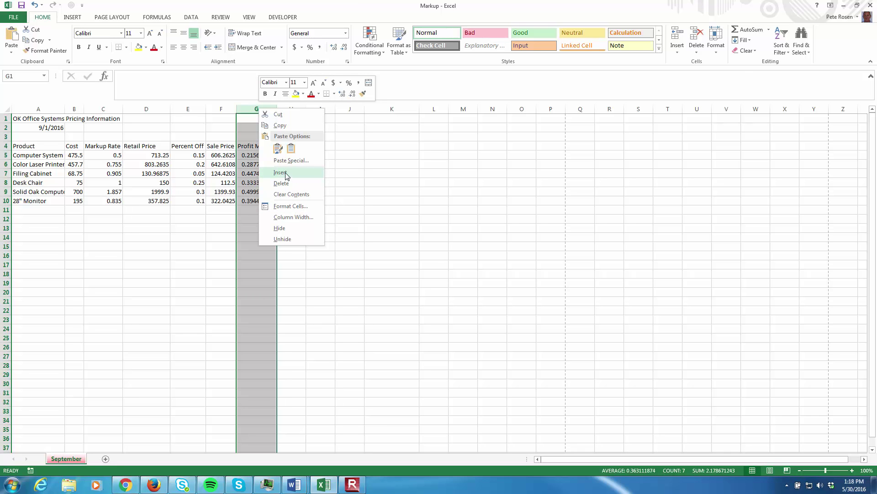
{"action": "left_click", "coordinate": [680, 53]}
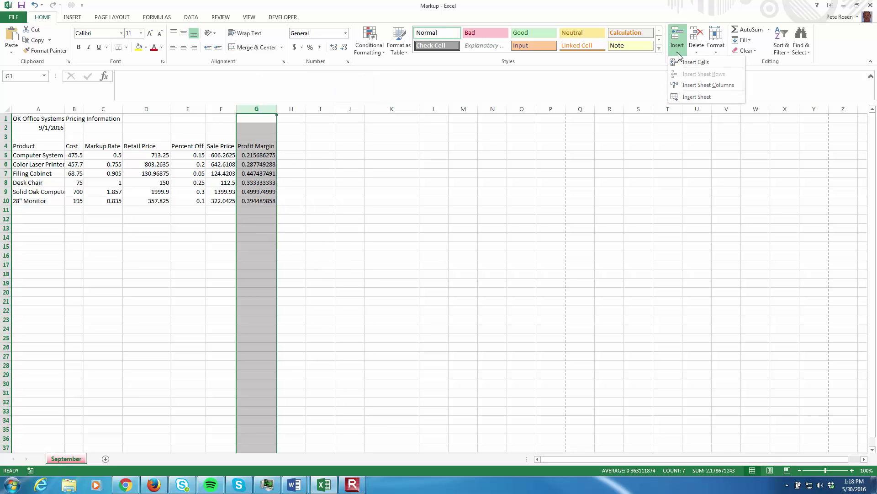
{"action": "left_click", "coordinate": [692, 87]}
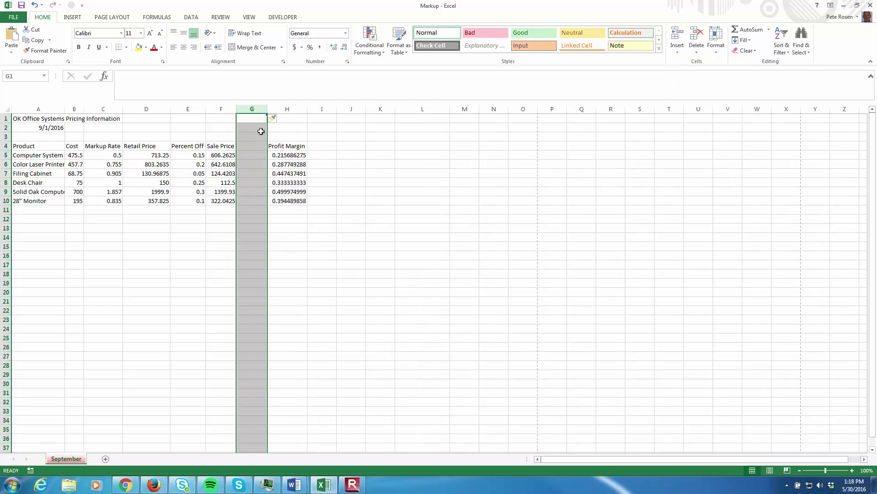
Enter the heading Profit Amount in G4 and widen column G to fit it.
{"action": "left_click", "coordinate": [249, 145]}
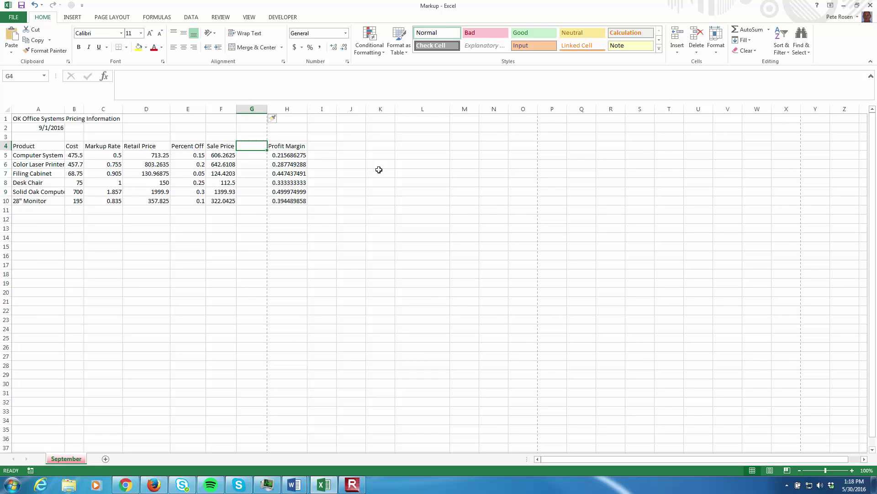
{"action": "type", "text": "P"}
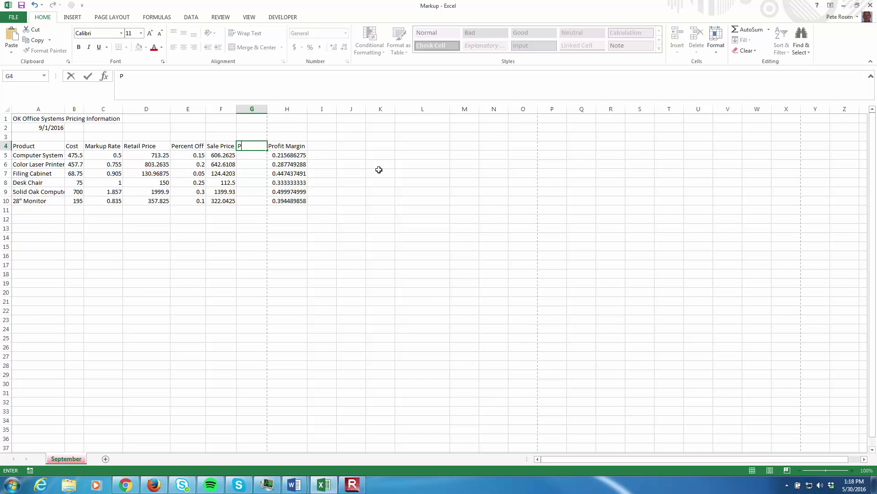
{"action": "type", "text": "rofit Amount"}
{"action": "left_click", "coordinate": [365, 235]}
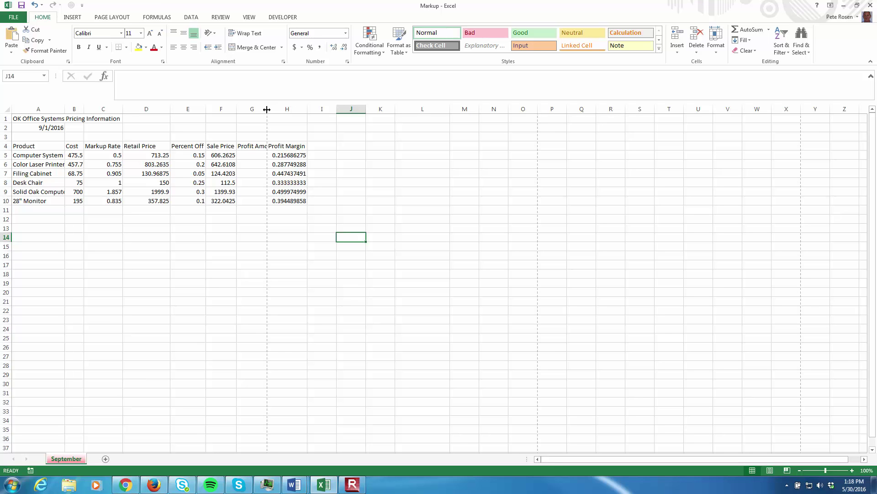
{"action": "left_click_drag", "start_coordinate": [267, 110], "coordinate": [267, 109]}
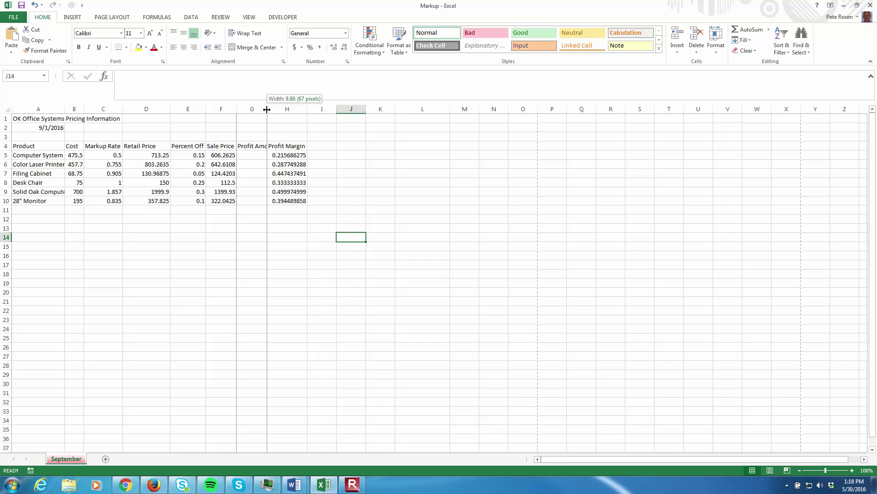
{"action": "mouse_move", "coordinate": [267, 109]}
{"action": "left_mouse_down"}
{"action": "mouse_move", "coordinate": [289, 110]}
{"action": "mouse_move", "coordinate": [252, 111]}
{"action": "mouse_move", "coordinate": [295, 110]}
{"action": "mouse_move", "coordinate": [255, 110]}
{"action": "mouse_move", "coordinate": [284, 110]}
{"action": "left_mouse_up"}
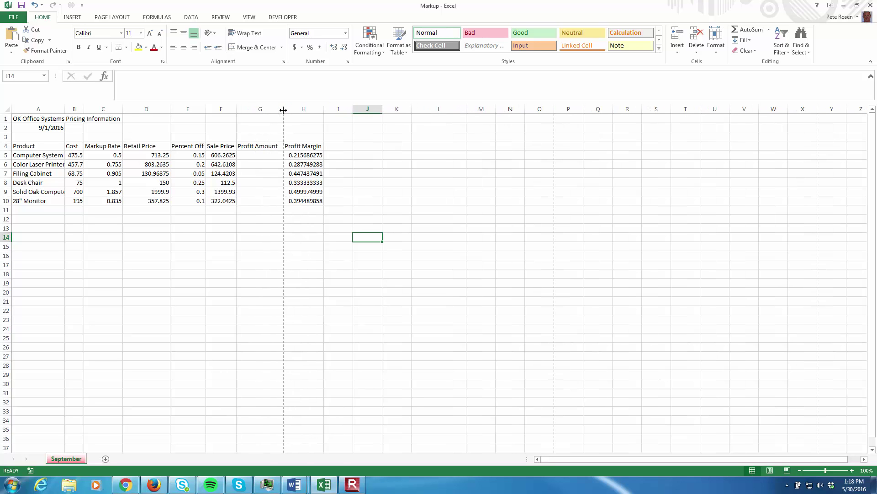
Enter the formula =F5-B5 in G5 to calculate the Computer System's profit amount.
{"action": "left_click", "coordinate": [262, 154]}
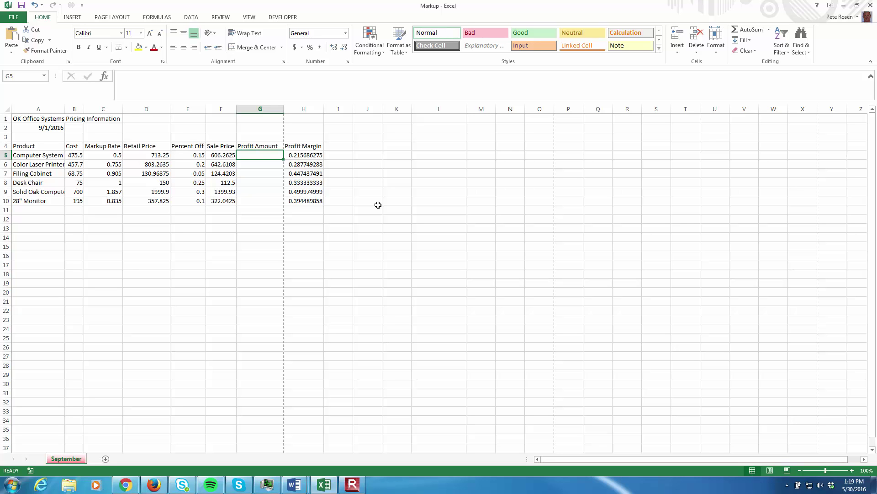
{"action": "type", "text": "="}
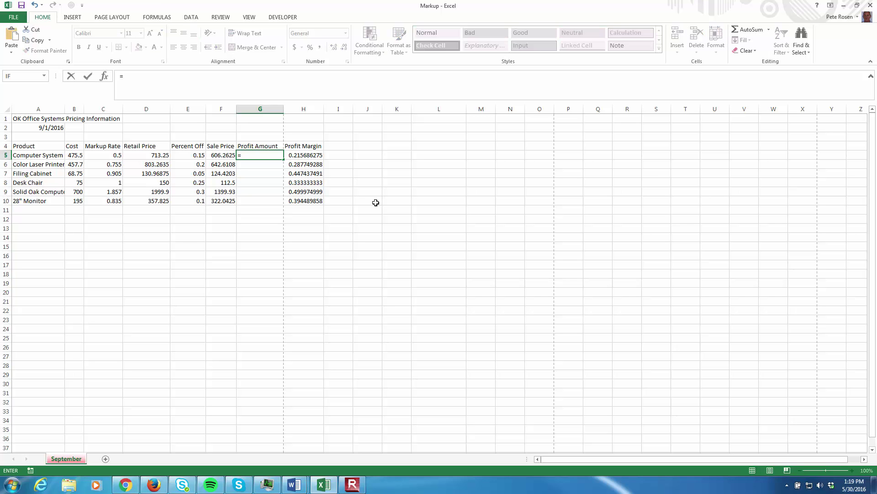
{"action": "left_click", "coordinate": [222, 154]}
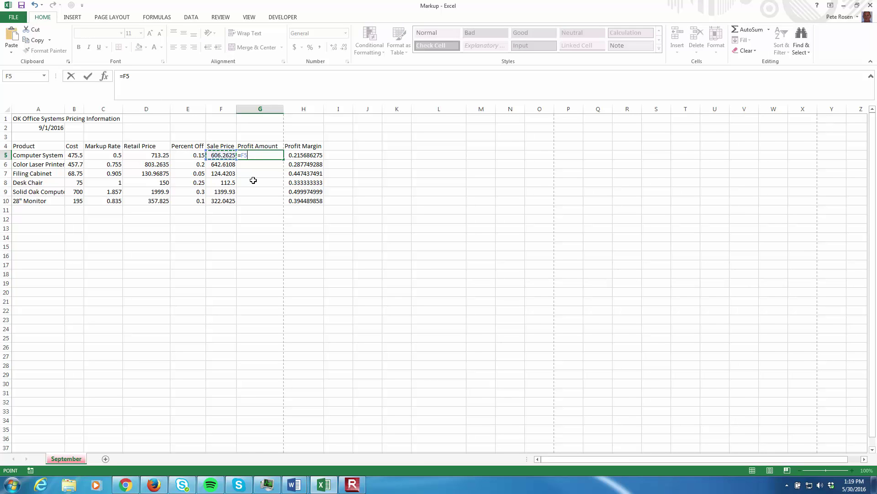
{"action": "type", "text": "-"}
{"action": "left_click", "coordinate": [78, 156]}
{"action": "key", "text": "Return"}
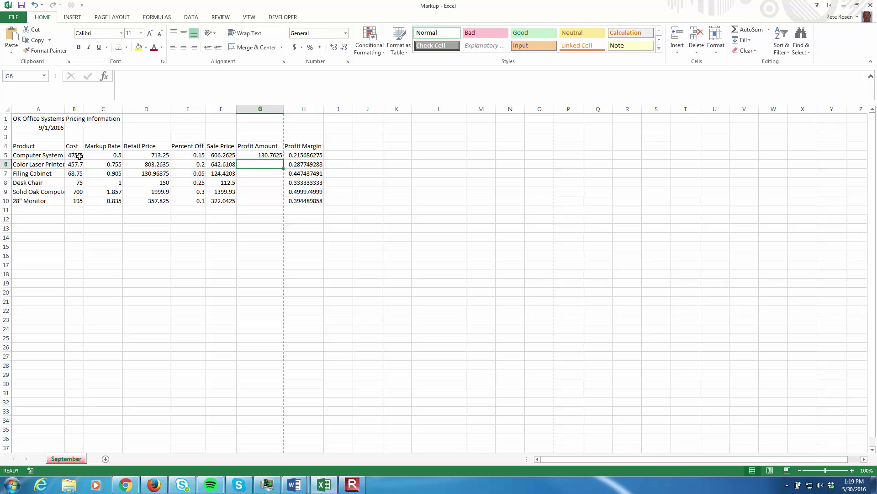
Copy the profit amount formula from G5 down through G10 for the remaining products.
{"action": "left_click", "coordinate": [270, 154]}
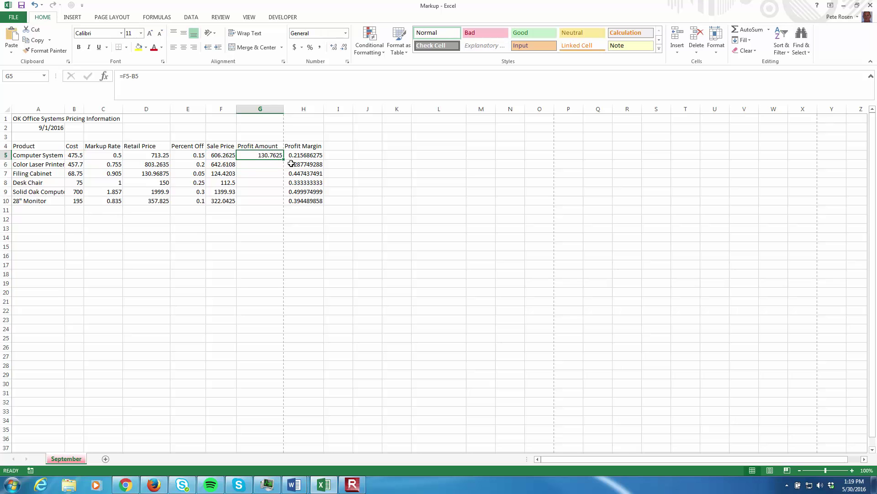
{"action": "left_click_drag", "start_coordinate": [285, 160], "coordinate": [278, 202]}
{"action": "left_click", "coordinate": [343, 228]}
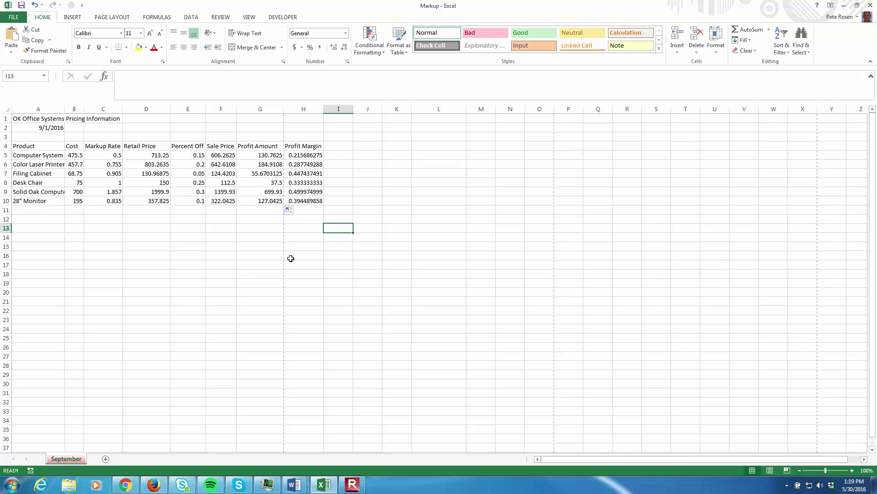
Insert a blank row above the Computer System row, directly below the column headings.
{"action": "left_click", "coordinate": [5, 155]}
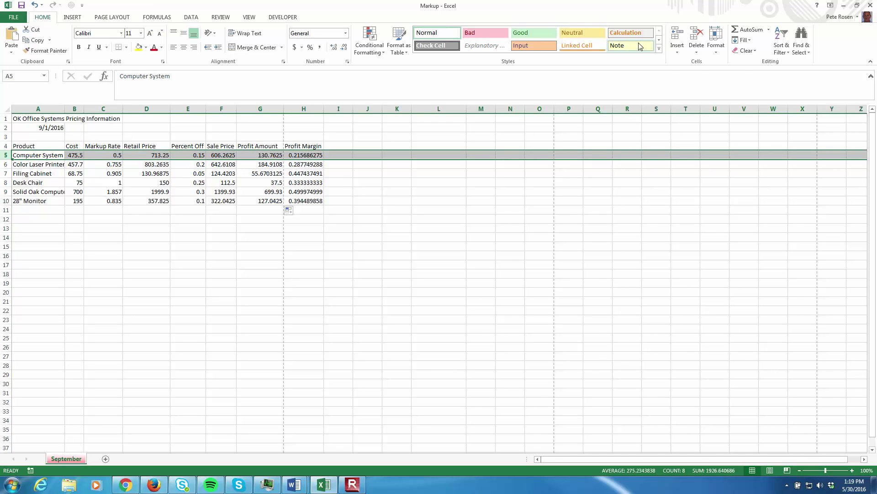
{"action": "left_click", "coordinate": [678, 53]}
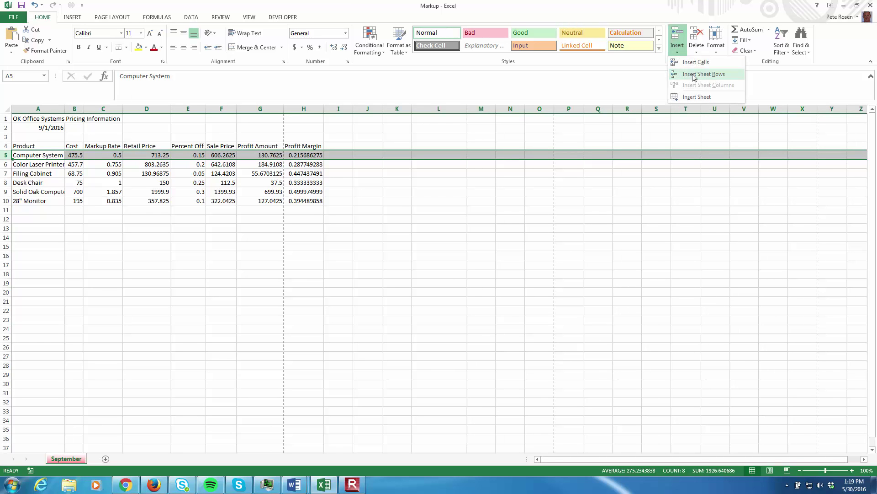
{"action": "right_click", "coordinate": [6, 156]}
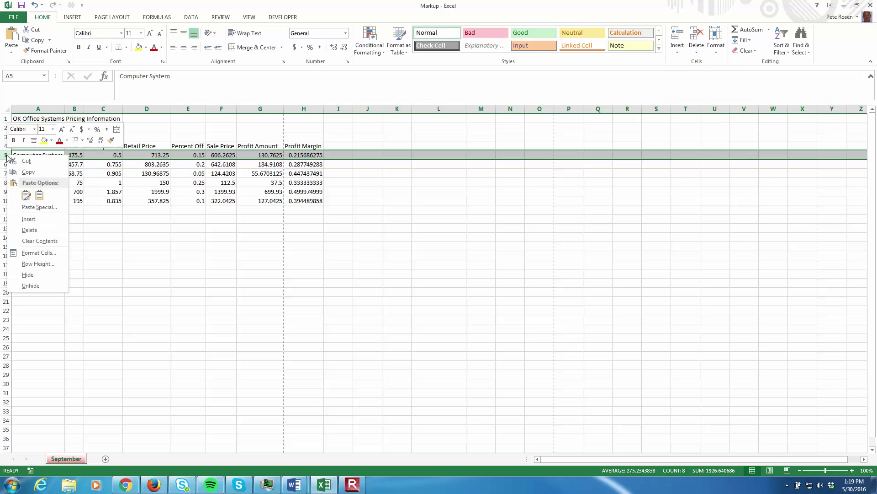
{"action": "left_click", "coordinate": [28, 219]}
Enter the category label Electronics in cell A5 of the blank row.
{"action": "left_click", "coordinate": [39, 155]}
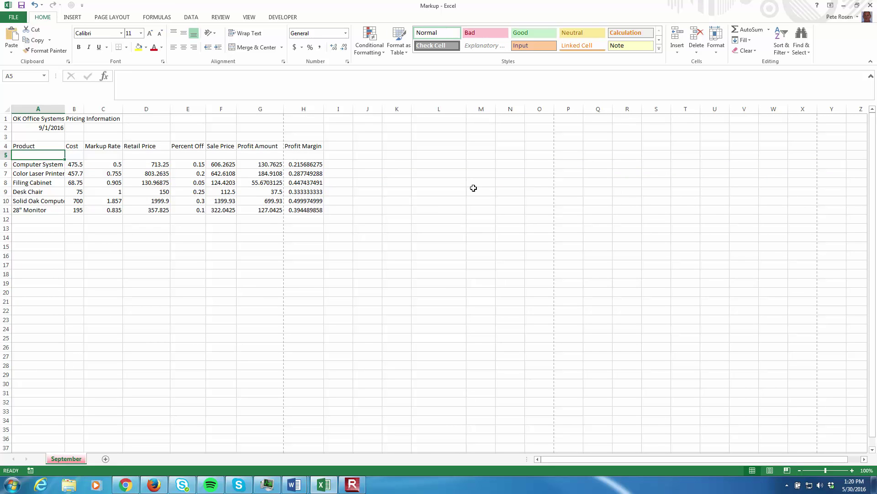
{"action": "type", "text": "Electorn"}
{"action": "key", "text": "BackSpace"}
{"action": "key", "text": "BackSpace"}
{"action": "key", "text": "BackSpace"}
{"action": "type", "text": "ronics"}
{"action": "key", "text": "Return"}
{"action": "key", "text": "Up"}
{"action": "left_click", "coordinate": [162, 47]}
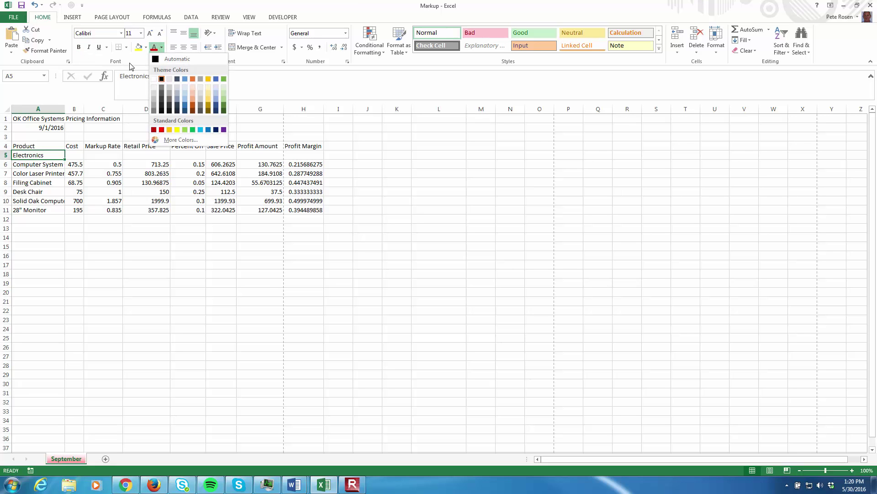
{"action": "left_click", "coordinate": [131, 66]}
{"action": "left_click", "coordinate": [146, 47]}
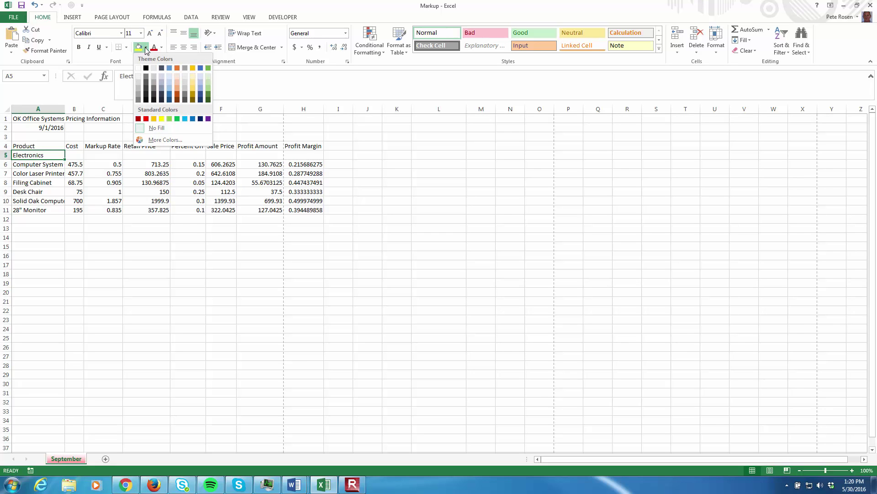
{"action": "left_click", "coordinate": [79, 65]}
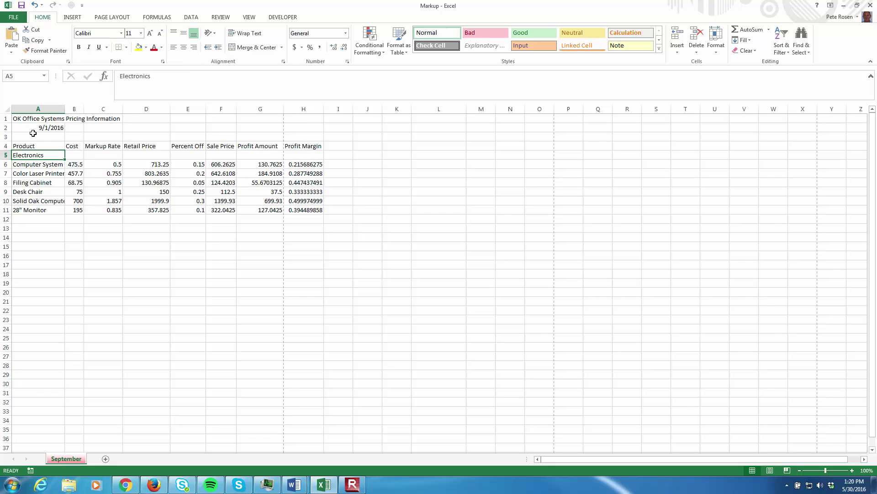
Make the Electronics category label in cell A5 bold.
{"action": "left_click_drag", "start_coordinate": [32, 171], "coordinate": [33, 164]}
{"action": "left_click", "coordinate": [32, 154]}
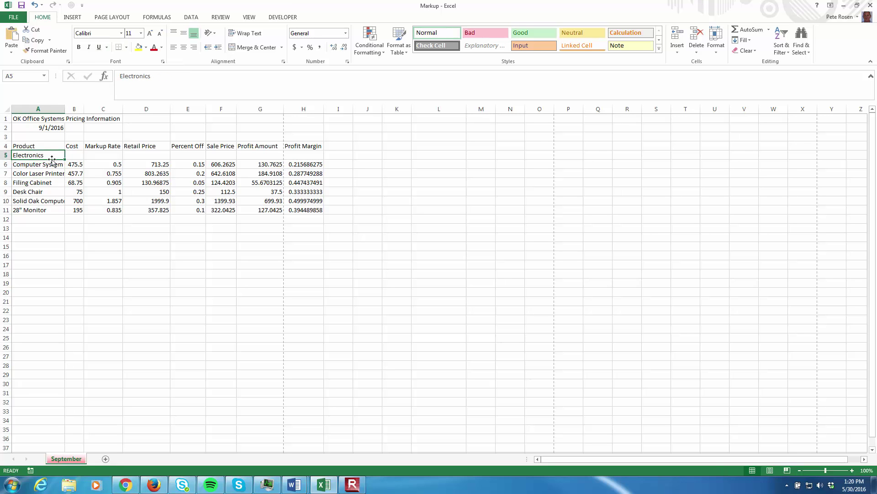
{"action": "left_click", "coordinate": [79, 48]}
{"action": "left_click", "coordinate": [75, 237]}
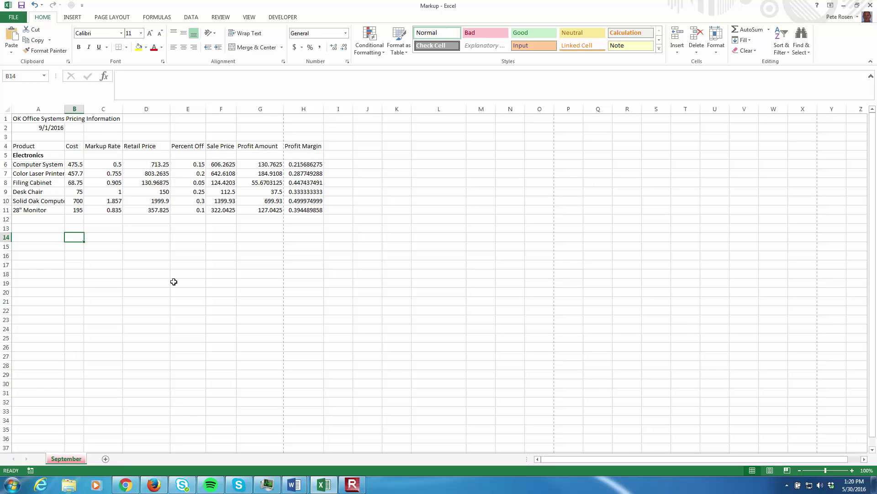
Insert a blank row above the Filing Cabinet row.
{"action": "left_click", "coordinate": [8, 183]}
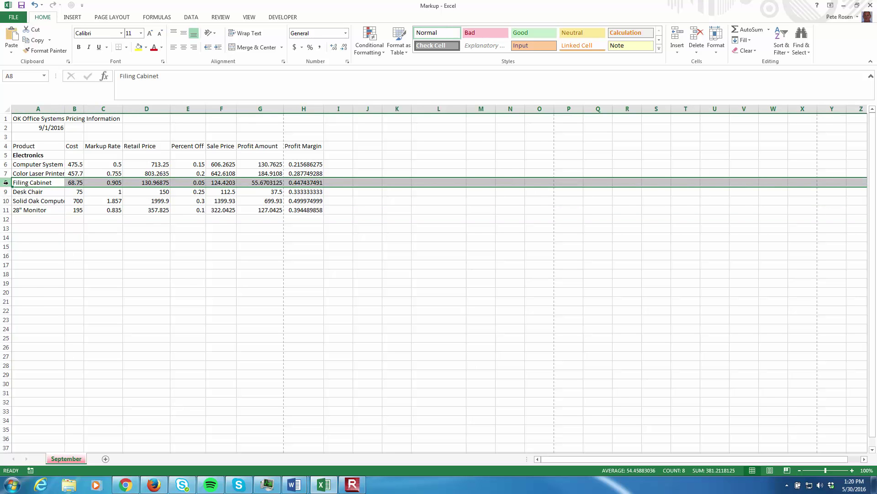
{"action": "right_click", "coordinate": [6, 183]}
{"action": "left_click", "coordinate": [25, 250]}
Enter the category label Furniture in cell A8 of the blank row and make it bold.
{"action": "left_click", "coordinate": [31, 182]}
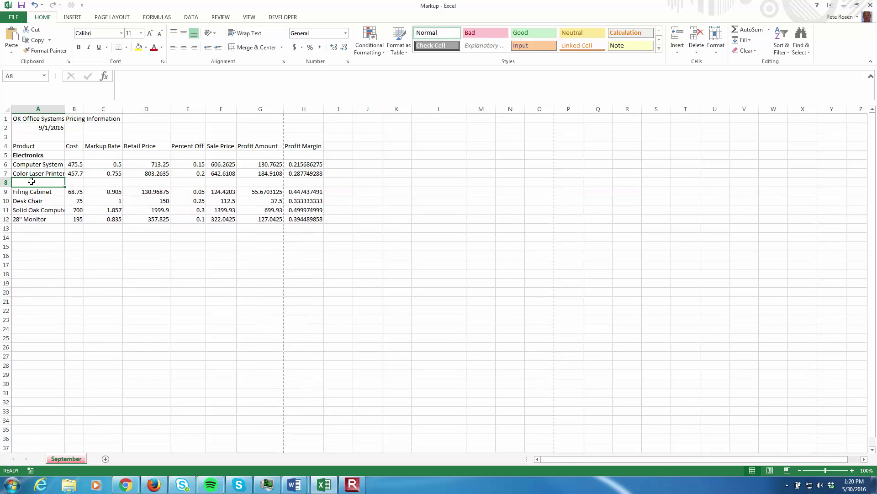
{"action": "type", "text": "Furniture"}
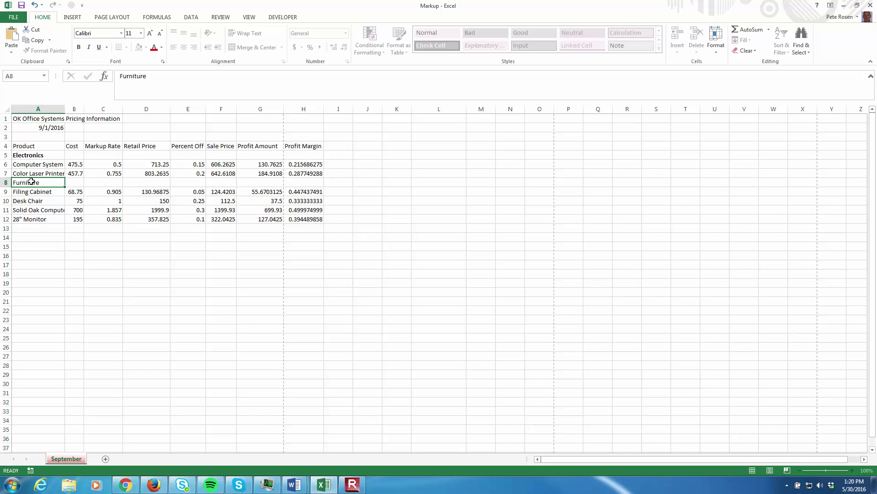
{"action": "key", "text": "Return"}
{"action": "left_click", "coordinate": [32, 182]}
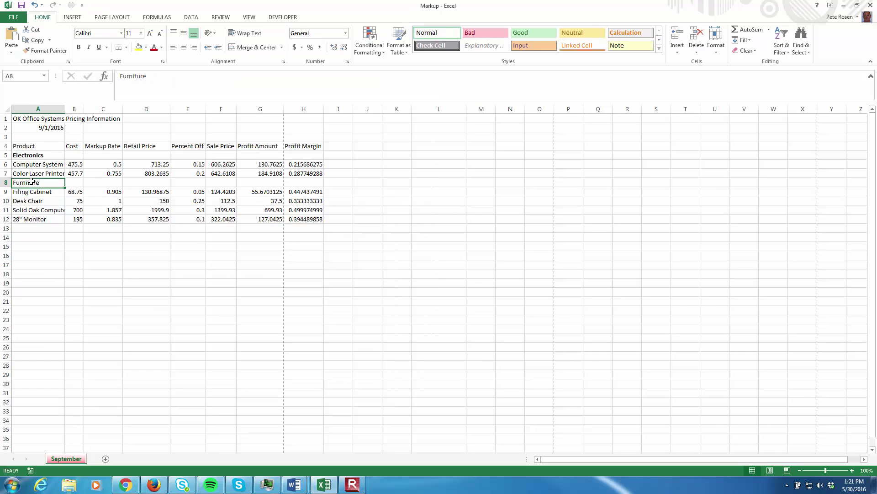
{"action": "left_click", "coordinate": [79, 47]}
{"action": "left_click", "coordinate": [52, 246]}
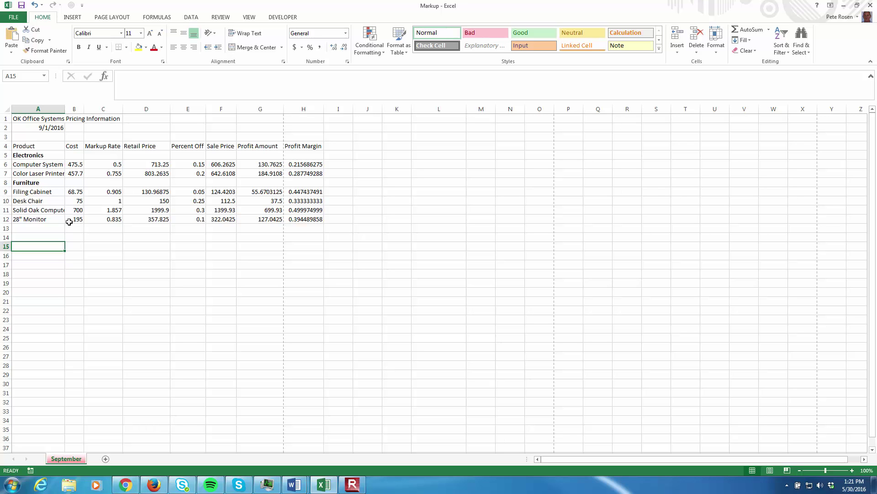
Delete the entire Filing Cabinet row from the sheet.
{"action": "left_click", "coordinate": [6, 191]}
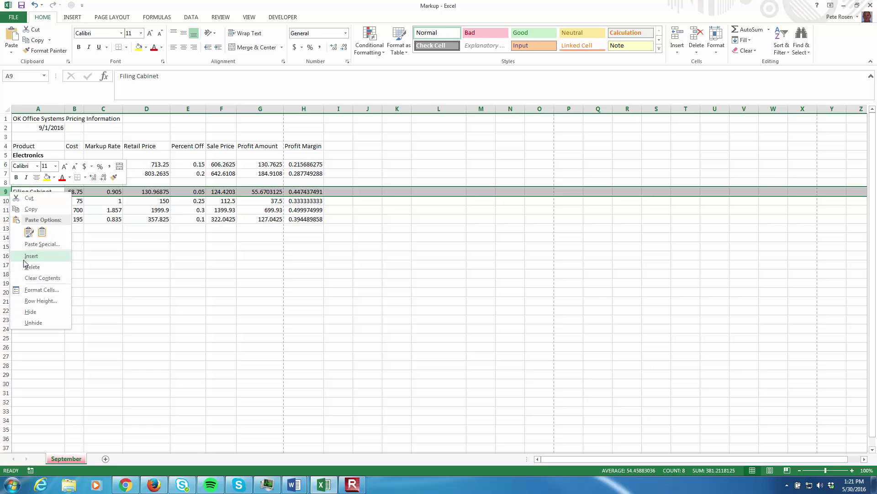
{"action": "key", "text": "Escape"}
{"action": "left_click", "coordinate": [697, 52]}
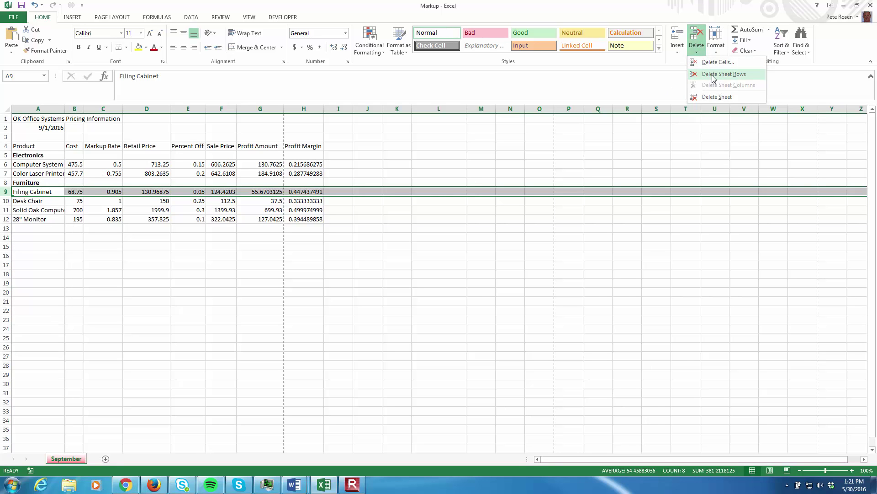
{"action": "left_click", "coordinate": [714, 75]}
{"action": "left_click", "coordinate": [472, 312]}
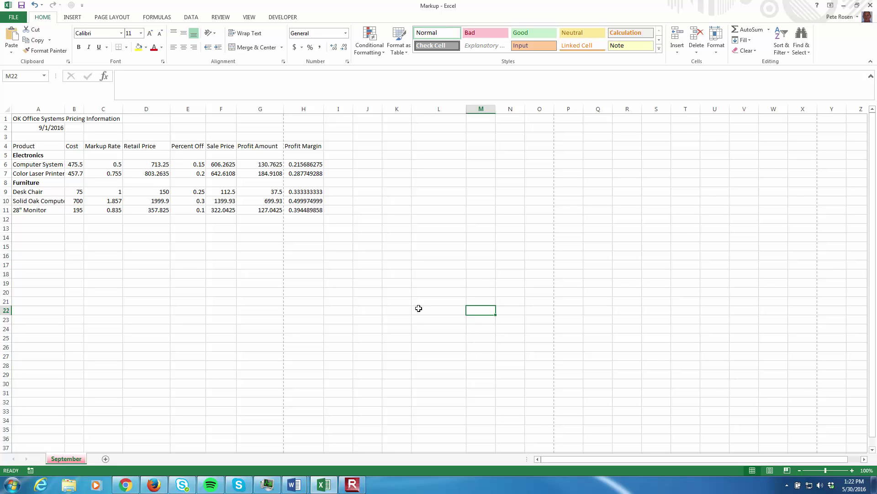
Set the width of column A to 23 so the product names fit.
{"action": "left_click", "coordinate": [48, 108]}
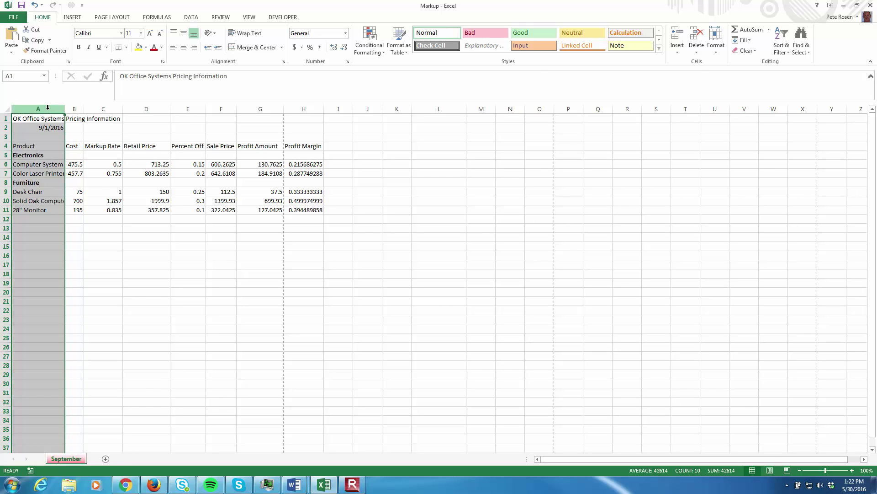
{"action": "left_click", "coordinate": [724, 53]}
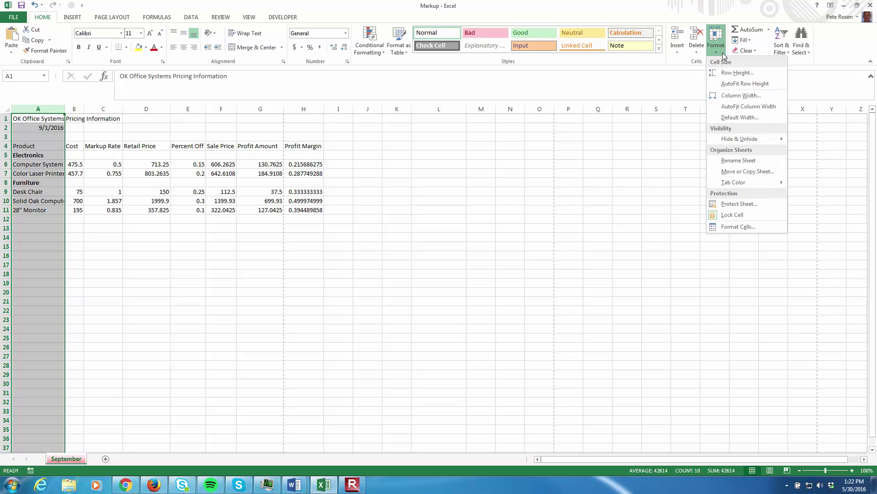
{"action": "left_click", "coordinate": [742, 96]}
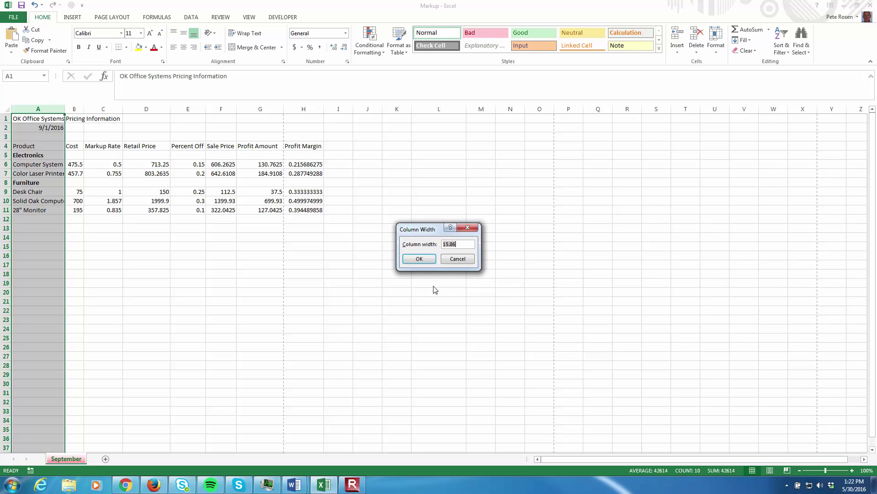
{"action": "type", "text": "23"}
{"action": "key", "text": "Return"}
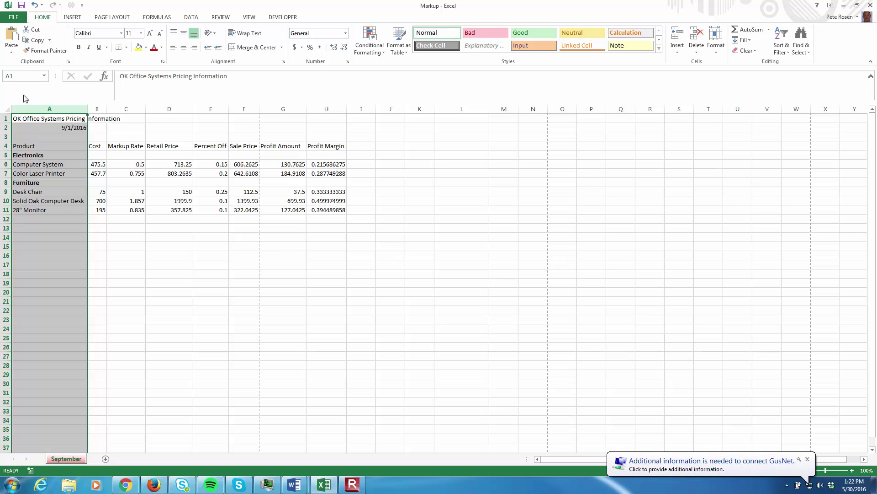
Set the height of row 1 to 30 and save the workbook.
{"action": "left_click", "coordinate": [5, 119]}
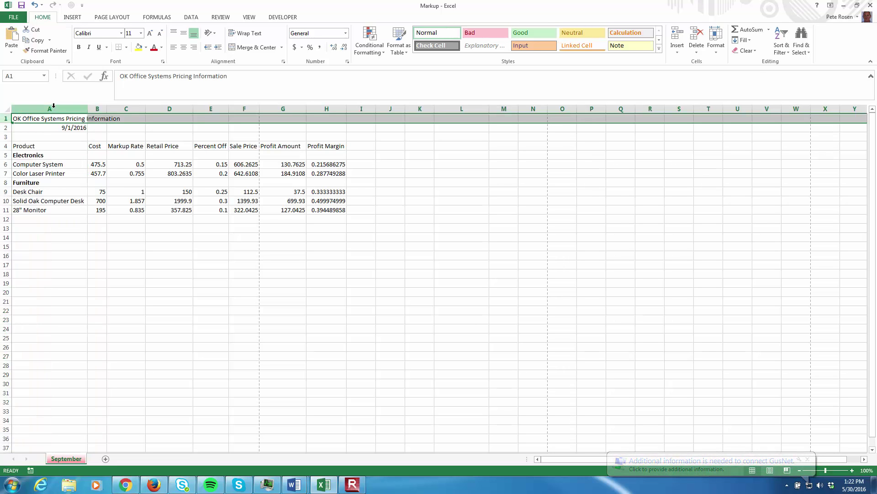
{"action": "left_click", "coordinate": [716, 45]}
{"action": "left_click", "coordinate": [734, 74]}
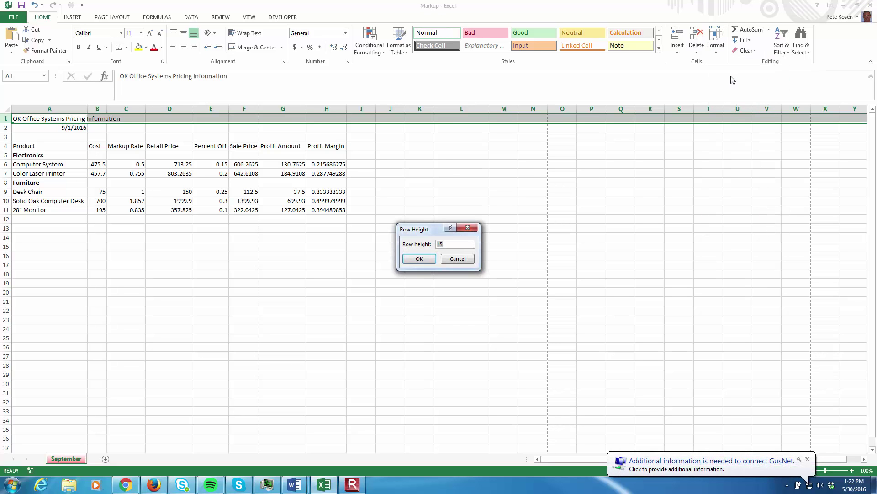
{"action": "type", "text": "30"}
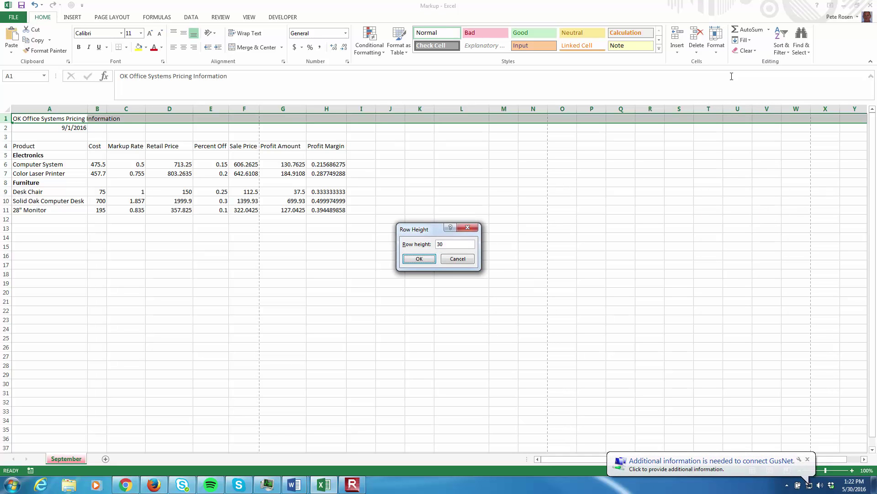
{"action": "key", "text": "Return"}
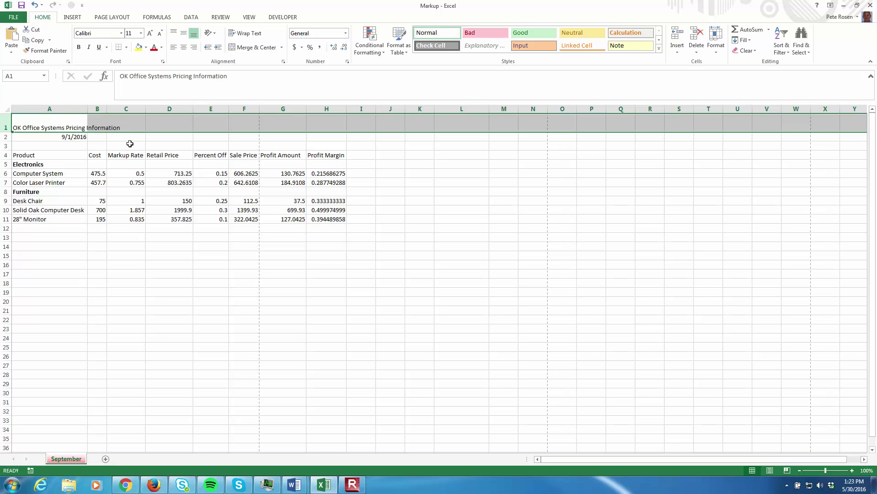
{"action": "left_click", "coordinate": [22, 5]}
Hide the Markup Rate, Percent Off and Profit Margin columns (C, E and H) together.
{"action": "left_click", "coordinate": [137, 110]}
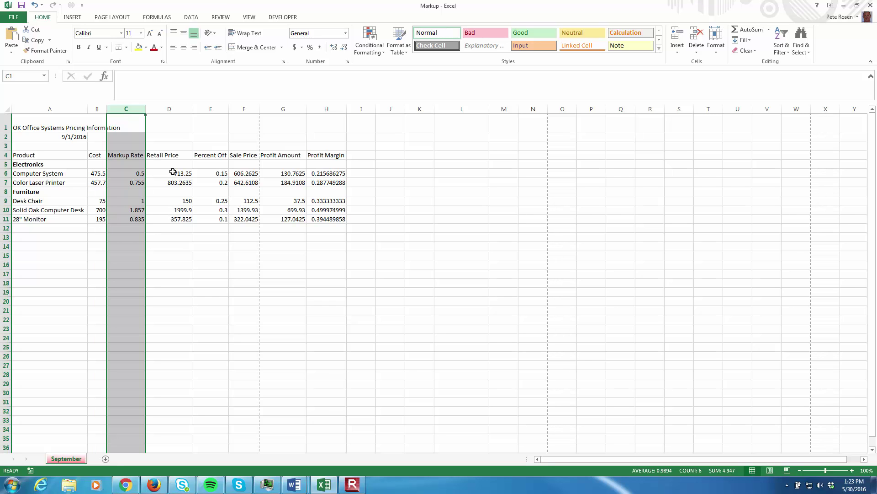
{"action": "left_click", "coordinate": [211, 108], "text": "ctrl"}
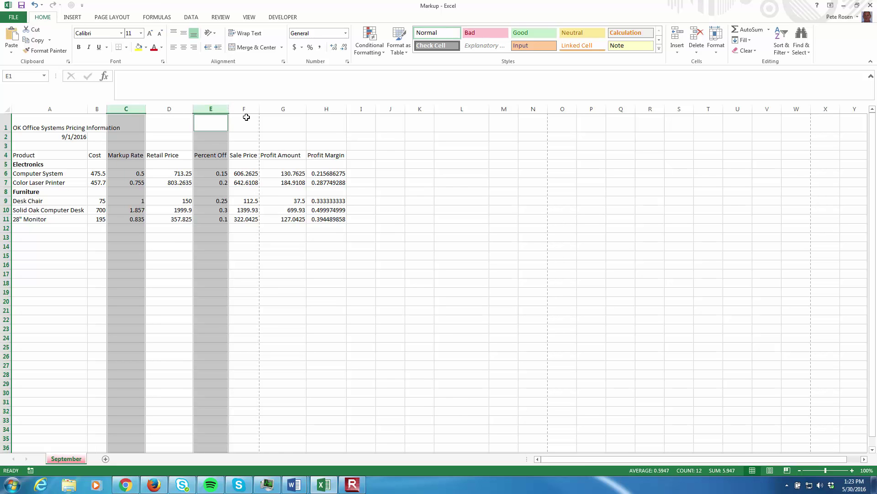
{"action": "left_click", "coordinate": [331, 108], "text": "ctrl"}
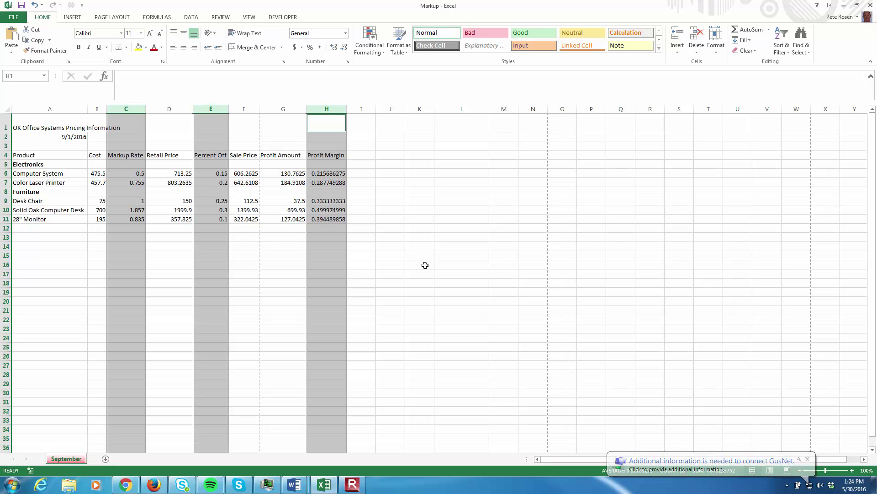
{"action": "left_click", "coordinate": [718, 54]}
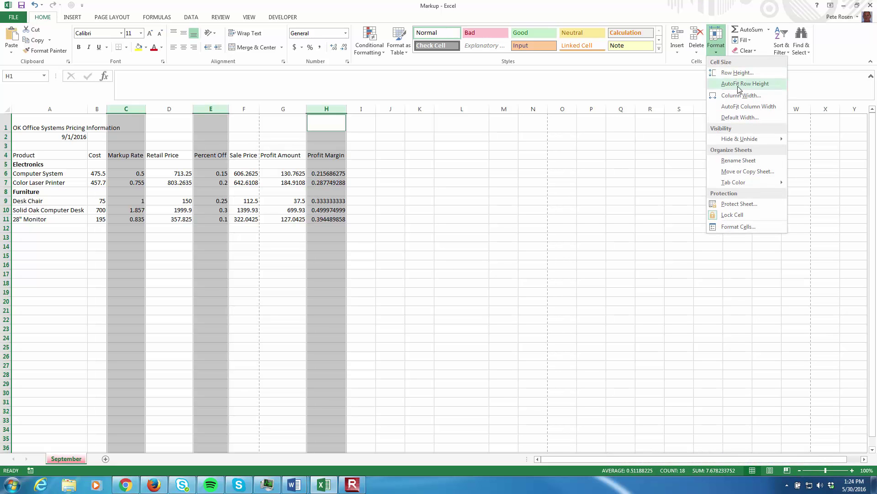
{"action": "mouse_move", "coordinate": [743, 139]}
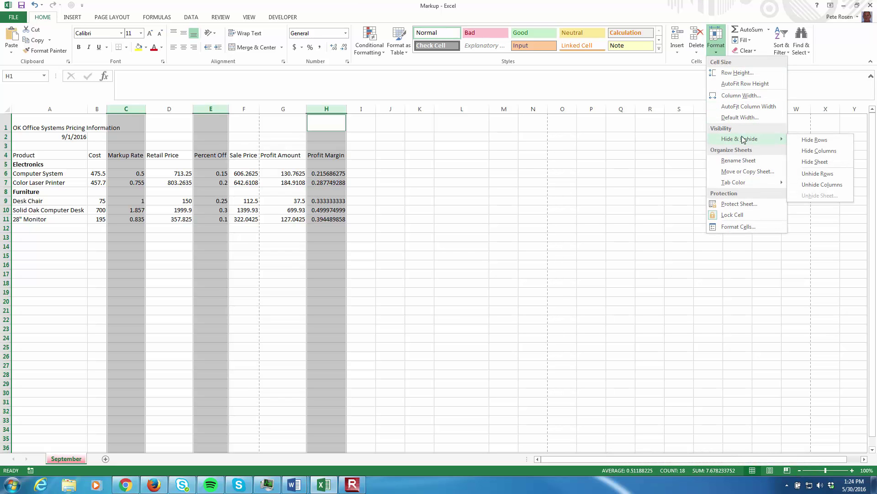
{"action": "left_click", "coordinate": [820, 154]}
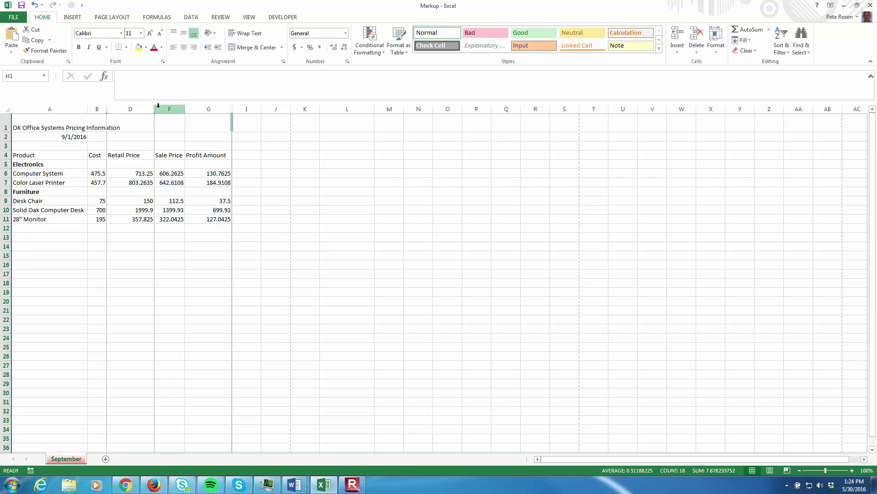
Unhide columns C, E and H and clear the column selection.
{"action": "left_click", "coordinate": [720, 49]}
{"action": "mouse_move", "coordinate": [752, 139]}
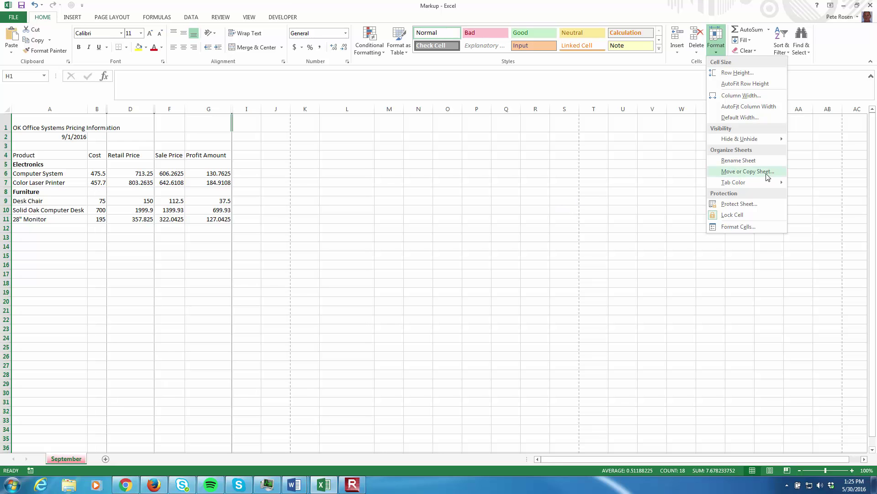
{"action": "mouse_move", "coordinate": [749, 137]}
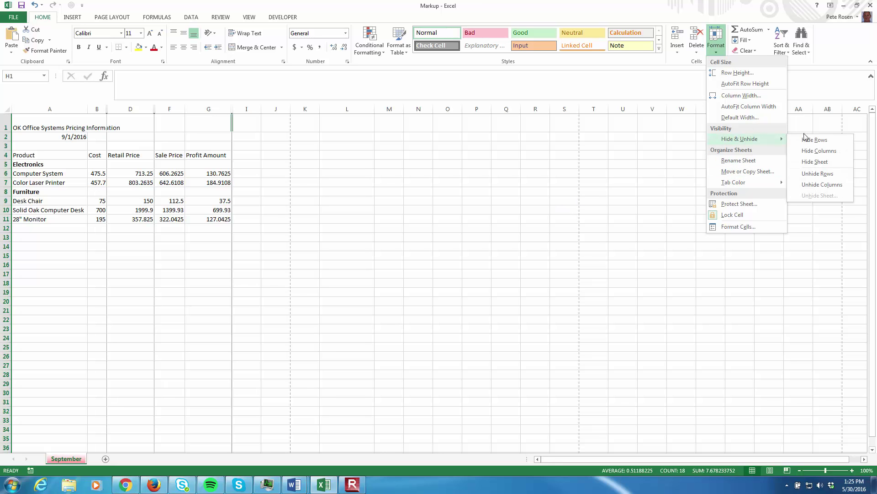
{"action": "left_click", "coordinate": [821, 184]}
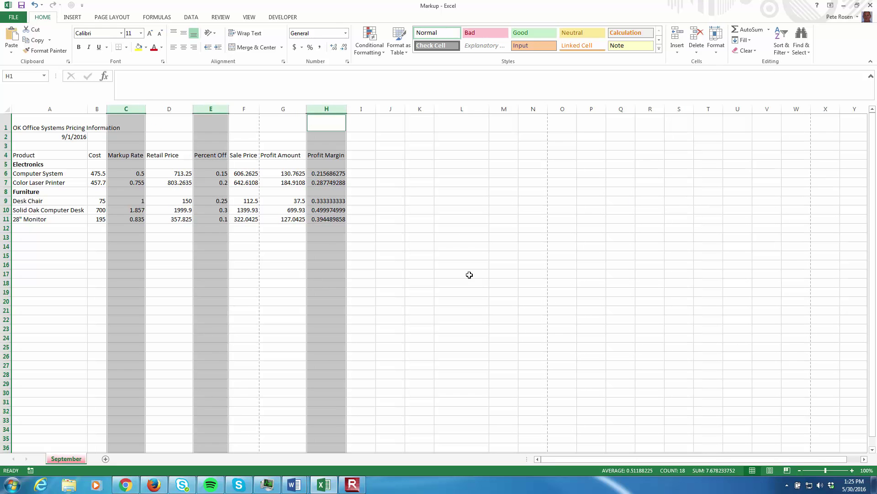
{"action": "left_click", "coordinate": [470, 274]}
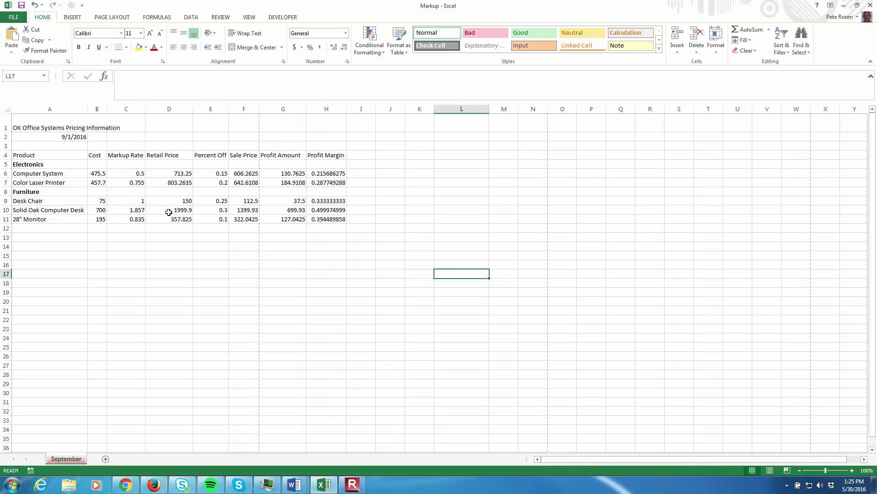